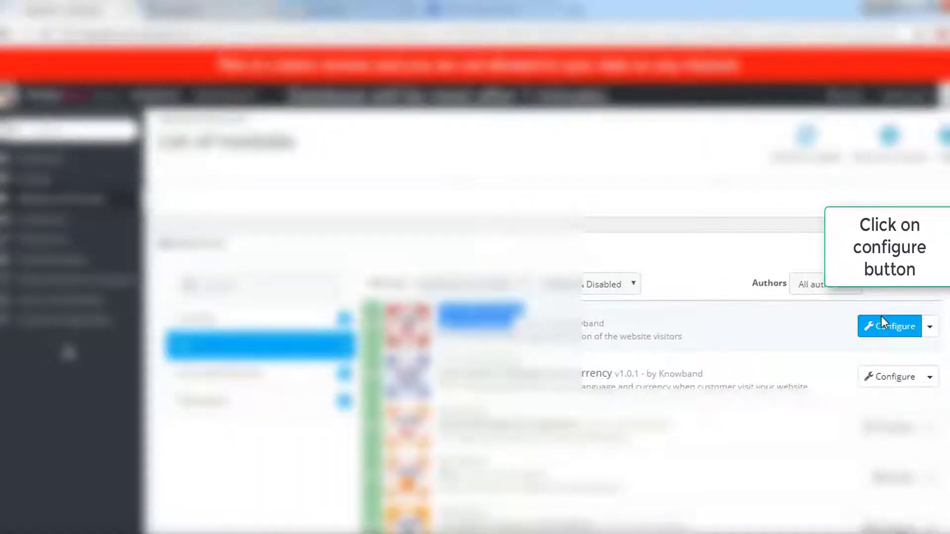
Step: Open the Age Verification settings, preview the 18+ storefront pop-up, and return to the admin
{"action": "left_click", "coordinate": [881, 320]}
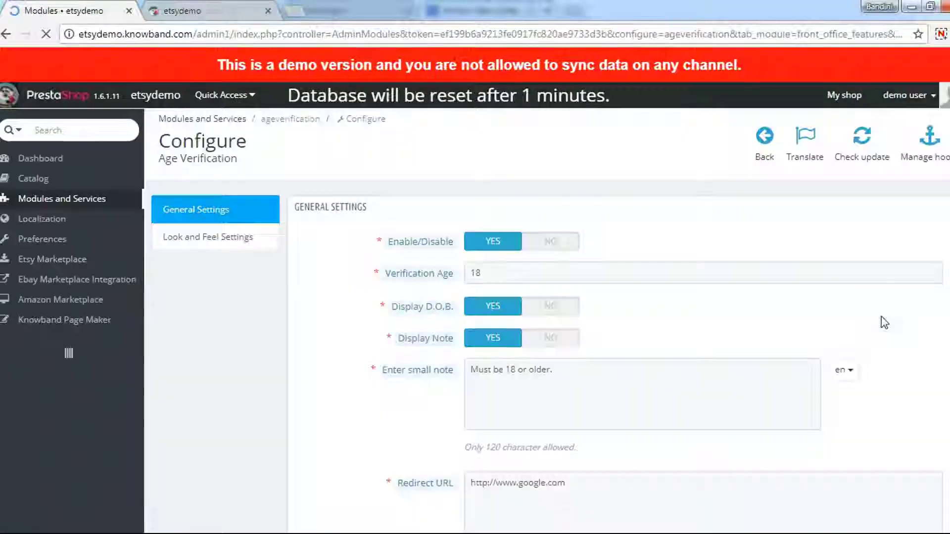
{"action": "left_click", "coordinate": [204, 11]}
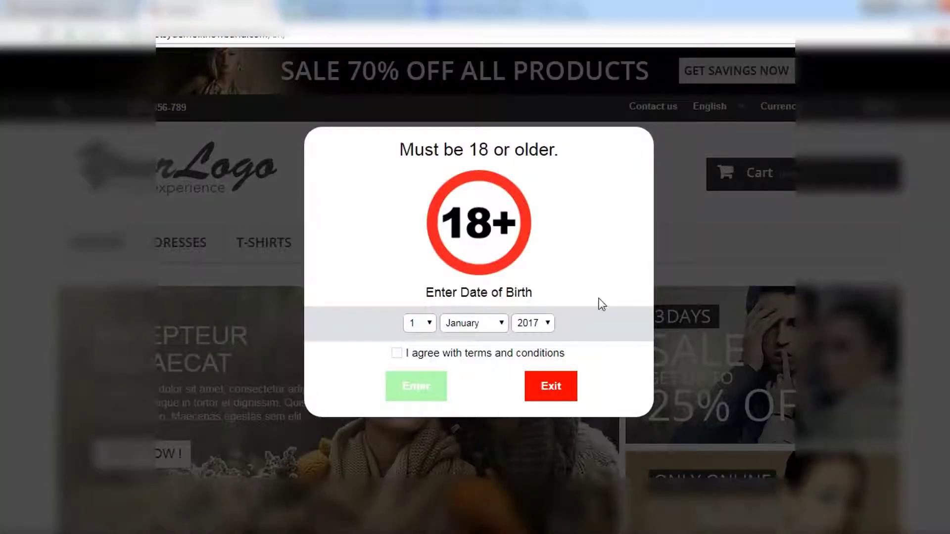
{"action": "left_click", "coordinate": [71, 9]}
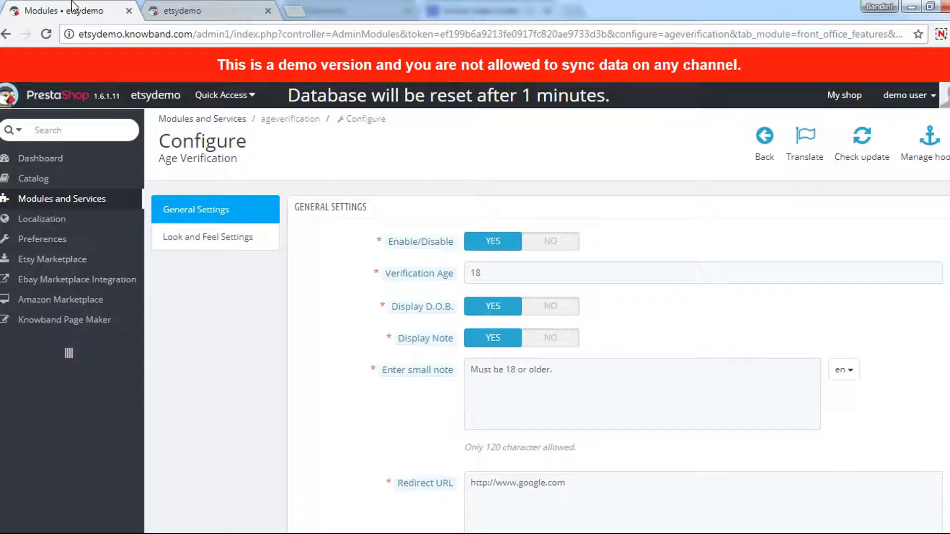
Step: Toggle the Enable switch off and back on, and clear the verification age field, keeping 18
{"action": "left_click", "coordinate": [538, 247]}
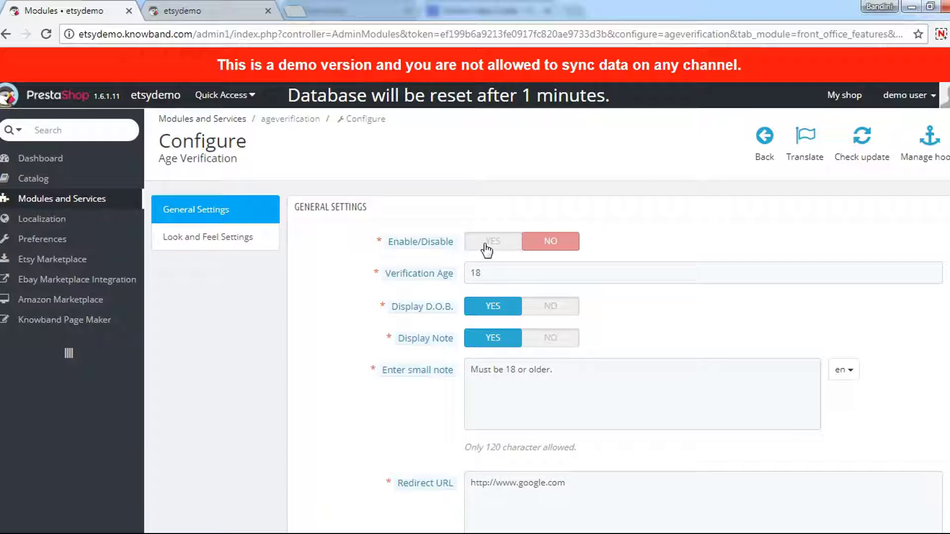
{"action": "left_click", "coordinate": [489, 249]}
{"action": "double_click", "coordinate": [503, 272]}
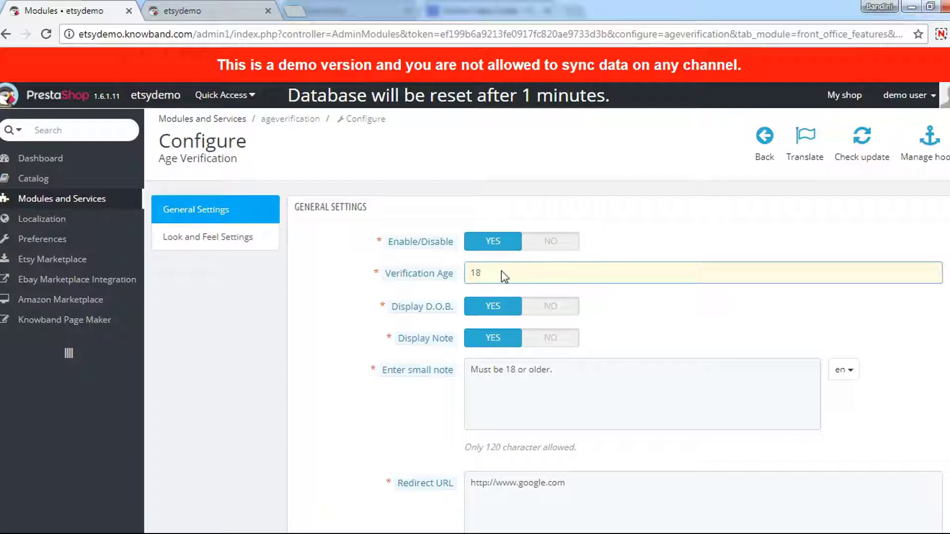
{"action": "type", "text": "20"}
{"action": "key", "text": "BackSpace"}
{"action": "key", "text": "BackSpace"}
{"action": "type", "text": "18"}
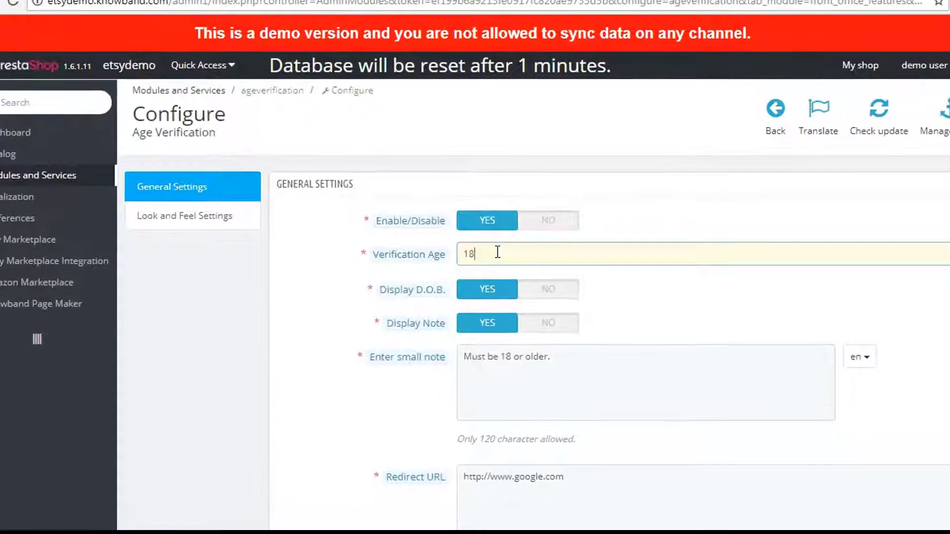
Step: Toggle D.O.B. and Display Note off and on, then select the note for 'Are you 18 or above?'
{"action": "left_click", "coordinate": [531, 277]}
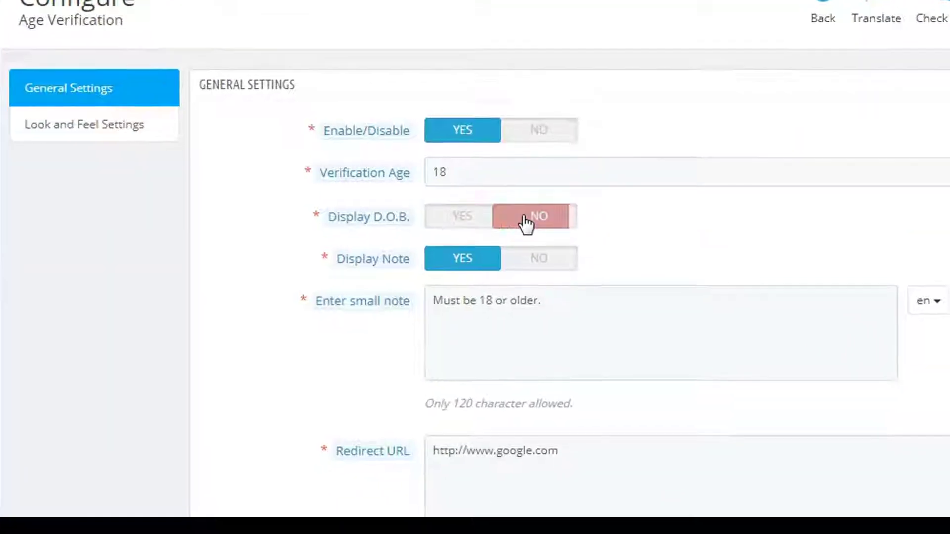
{"action": "left_click", "coordinate": [476, 210]}
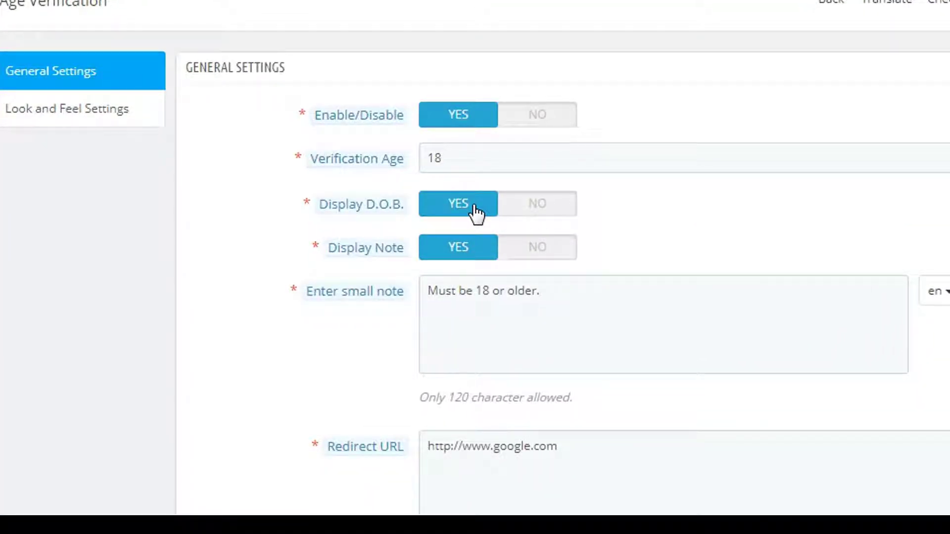
{"action": "left_click", "coordinate": [531, 250]}
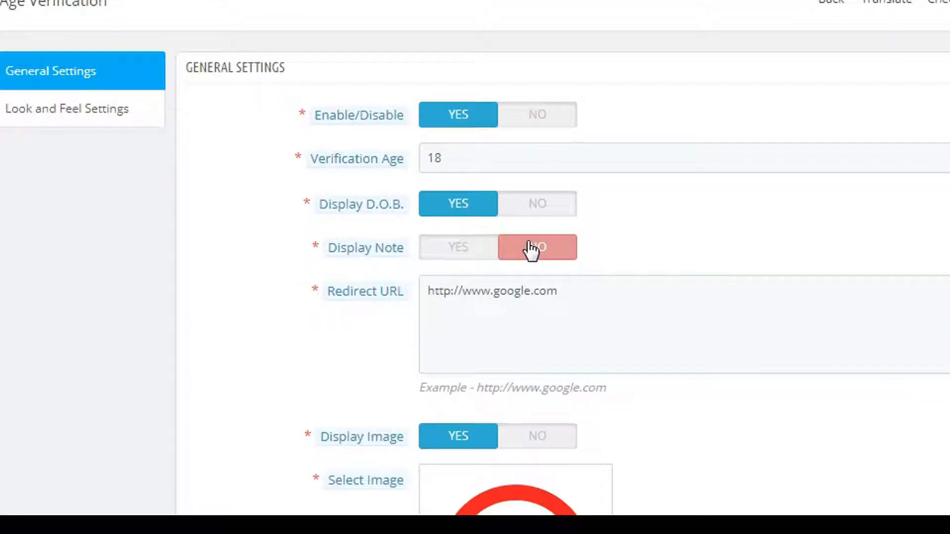
{"action": "left_click", "coordinate": [468, 249]}
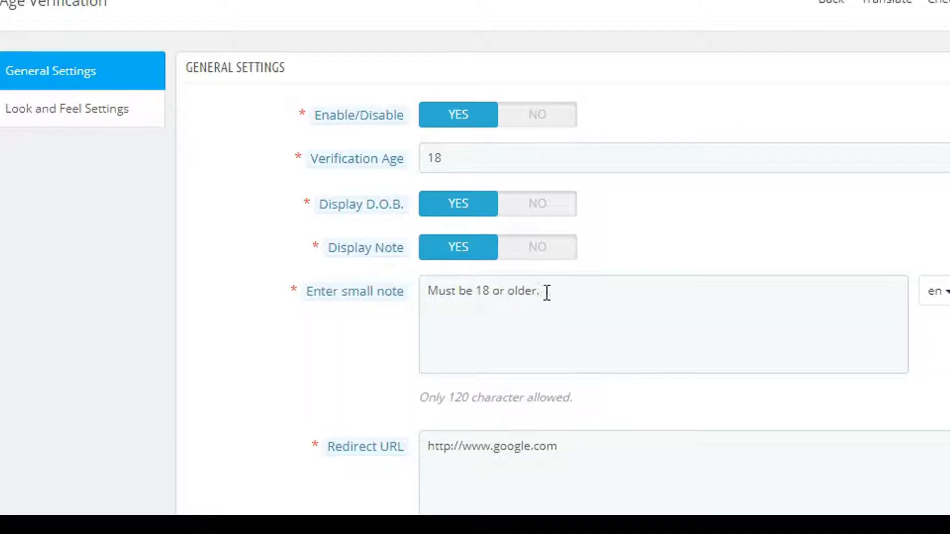
{"action": "left_click_drag", "start_coordinate": [549, 293], "coordinate": [421, 291]}
{"action": "type", "text": "Are yo"}
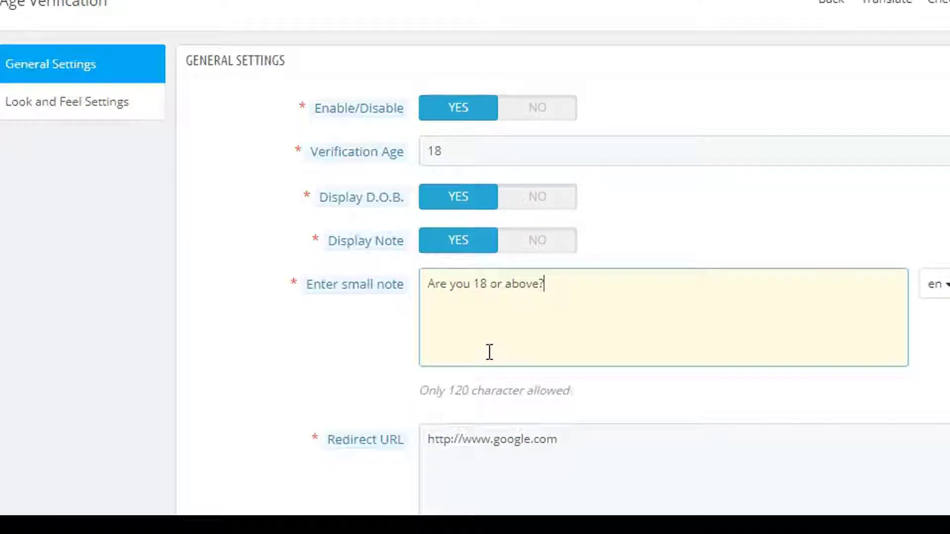
{"action": "scroll", "coordinate": [488, 352], "scroll_direction": "down", "scroll_amount": 5}
Step: Toggle the pop-up image off and on, browse to the Penguins picture, then cancel the change
{"action": "left_click", "coordinate": [524, 197]}
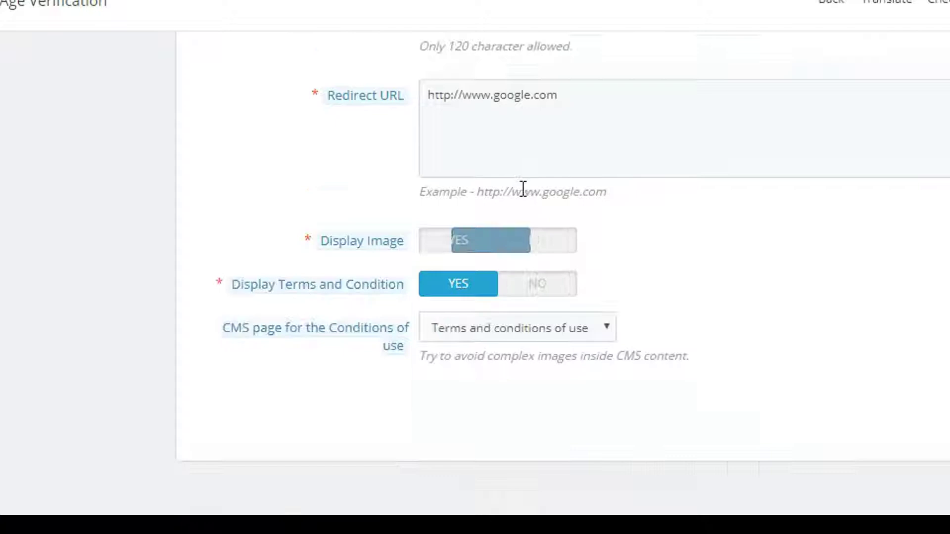
{"action": "left_click", "coordinate": [492, 245]}
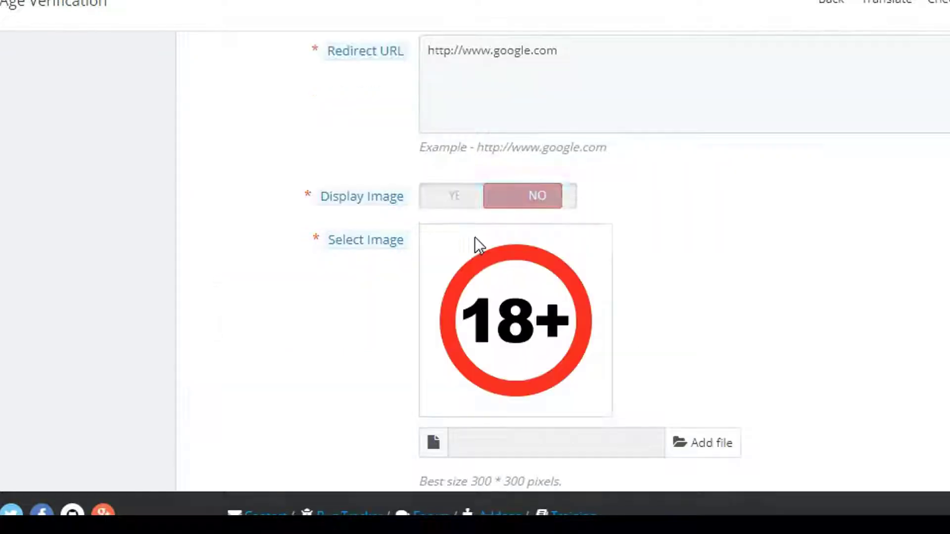
{"action": "left_click", "coordinate": [683, 443]}
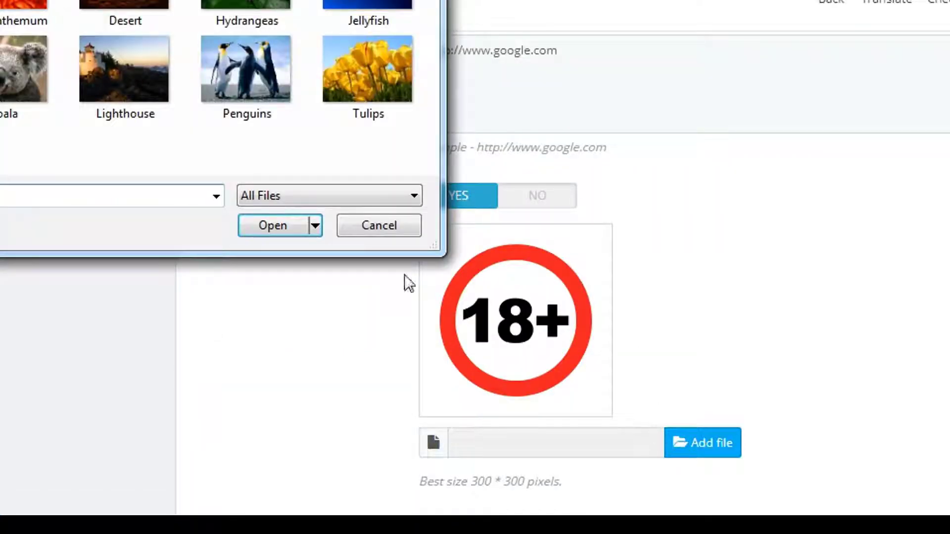
{"action": "left_click", "coordinate": [120, 73]}
{"action": "left_click", "coordinate": [248, 93]}
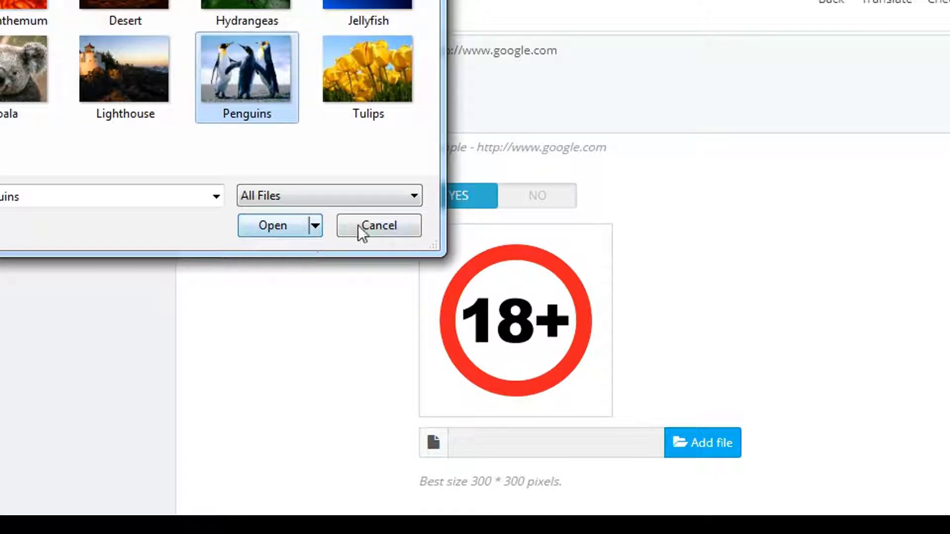
{"action": "left_click", "coordinate": [382, 225]}
{"action": "scroll", "coordinate": [696, 231], "scroll_direction": "down", "scroll_amount": 3}
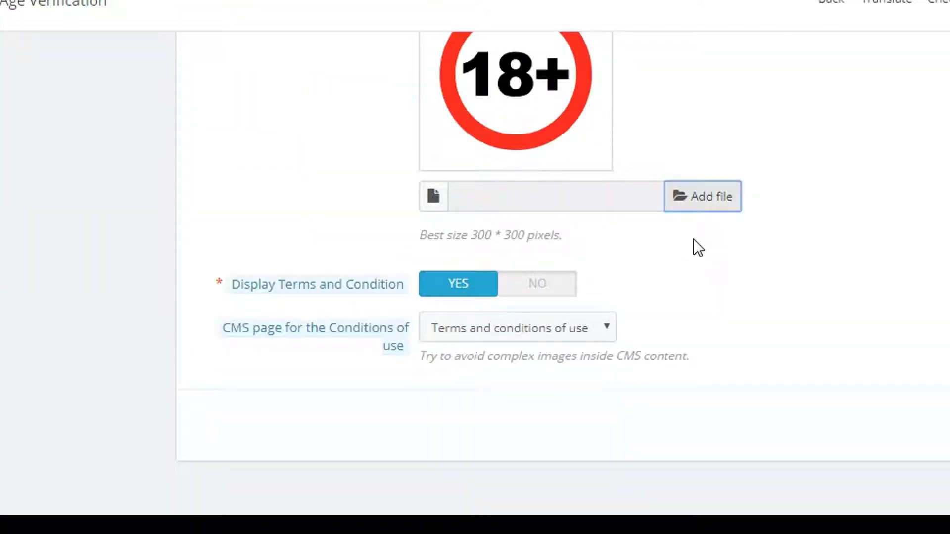
Step: Keep terms shown using the 'Terms and conditions of use' page, and save the general settings
{"action": "left_click", "coordinate": [527, 293]}
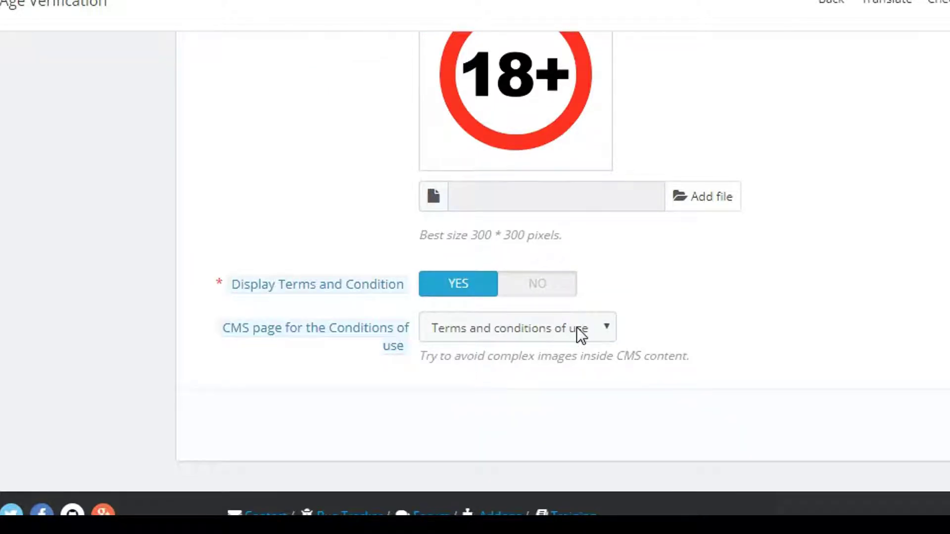
{"action": "left_click", "coordinate": [577, 328]}
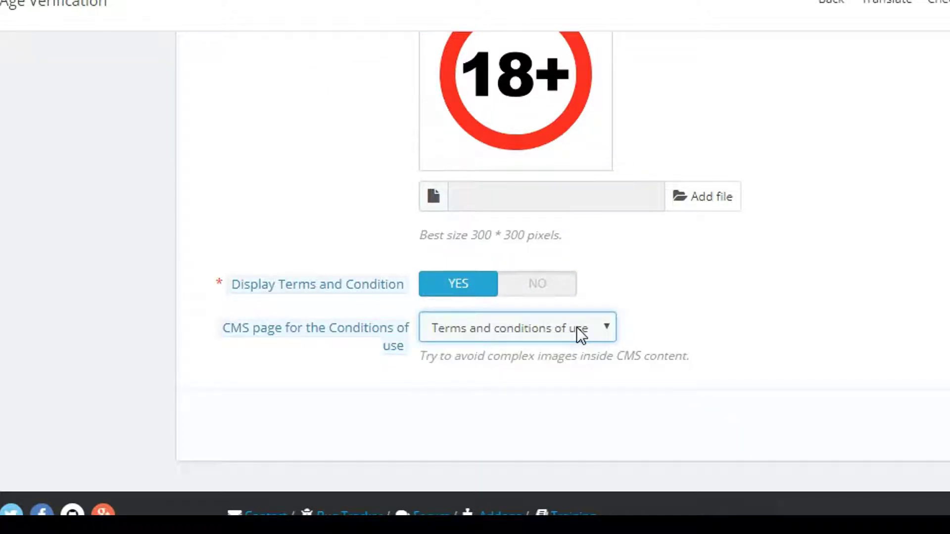
{"action": "left_click", "coordinate": [580, 334]}
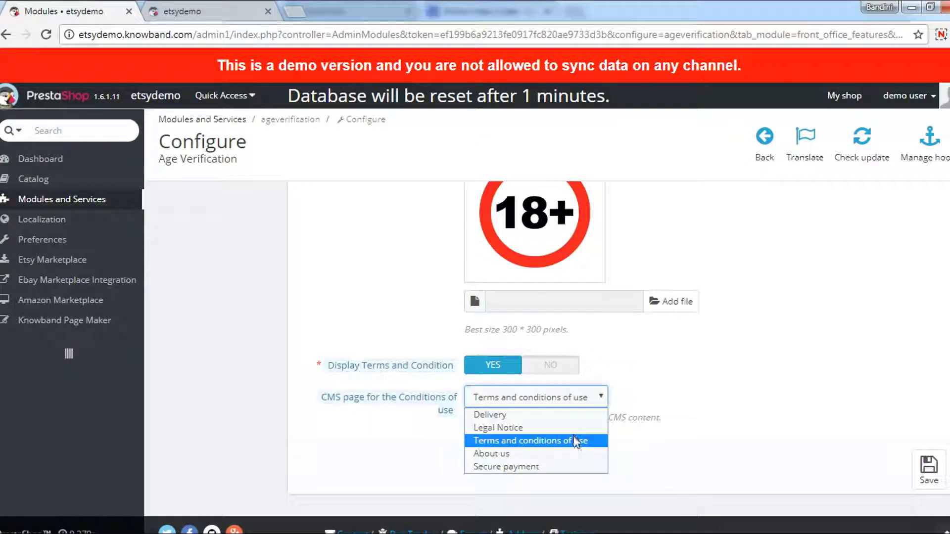
{"action": "left_click", "coordinate": [578, 441]}
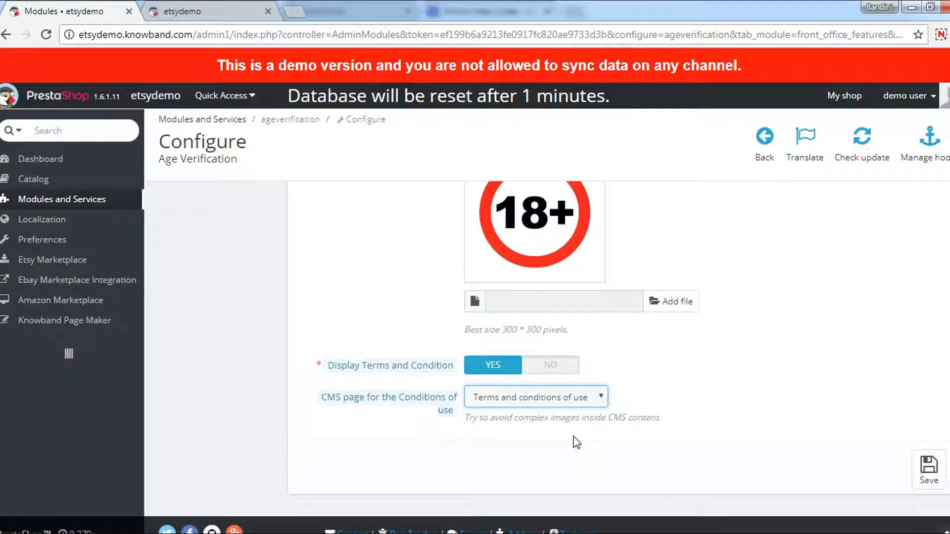
{"action": "left_click", "coordinate": [919, 475]}
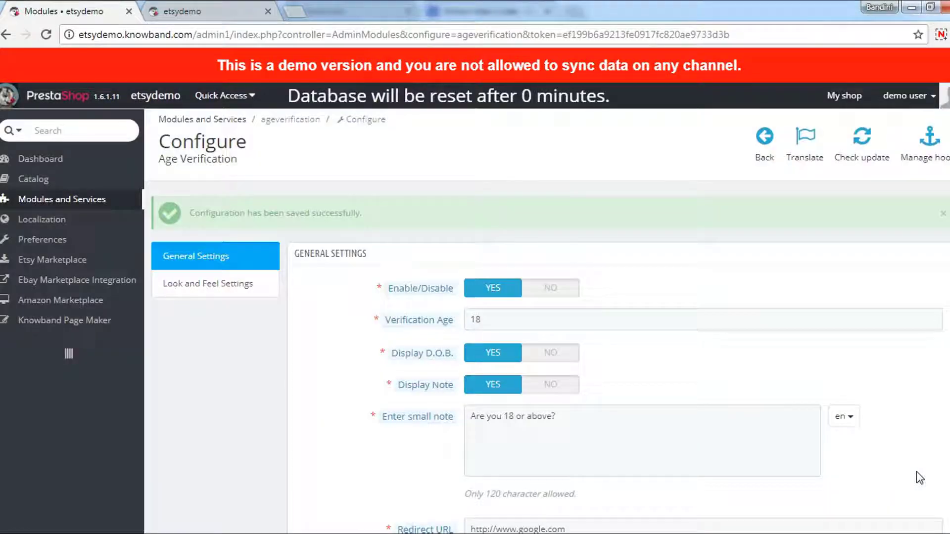
Step: On the storefront age pop-up, choose the birth date 20 May 1974
{"action": "left_click", "coordinate": [181, 11]}
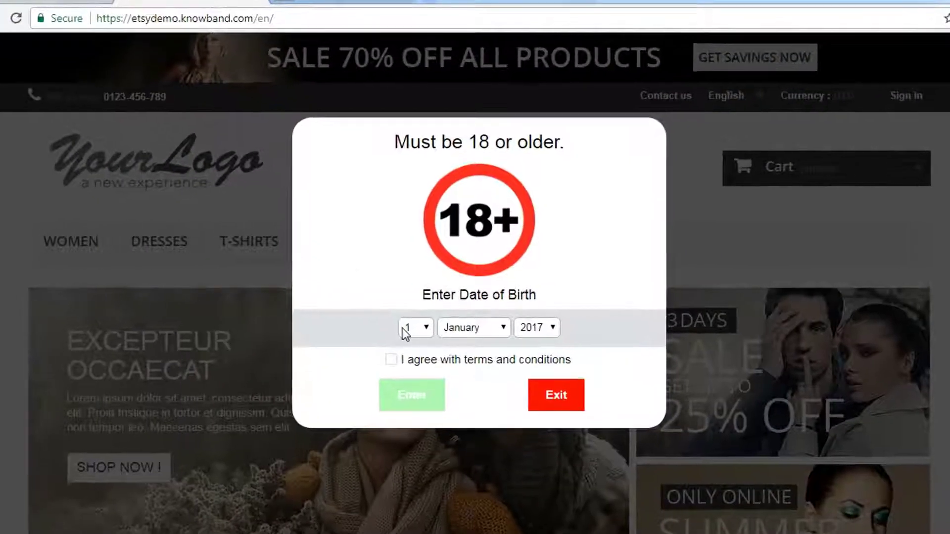
{"action": "left_click", "coordinate": [408, 325]}
{"action": "left_click", "coordinate": [400, 317]}
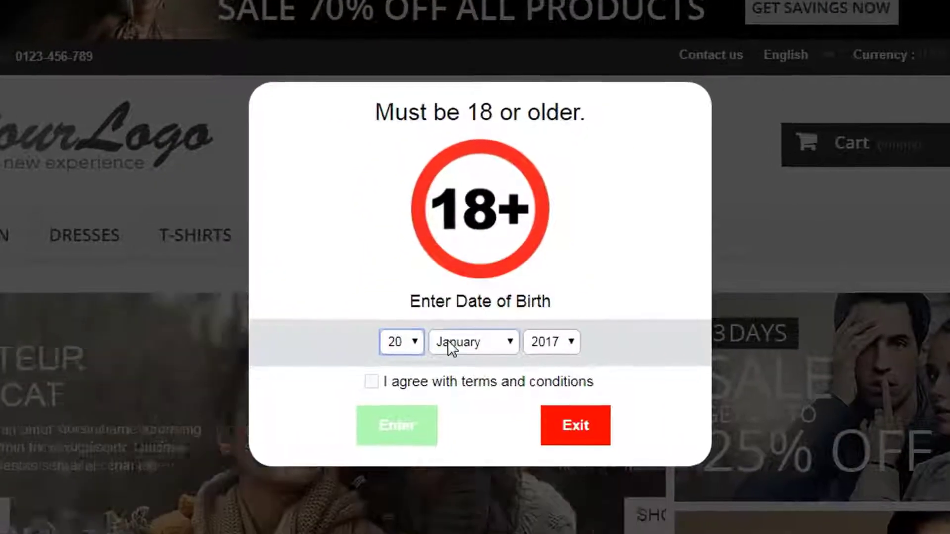
{"action": "left_click", "coordinate": [448, 340]}
{"action": "left_click", "coordinate": [464, 434]}
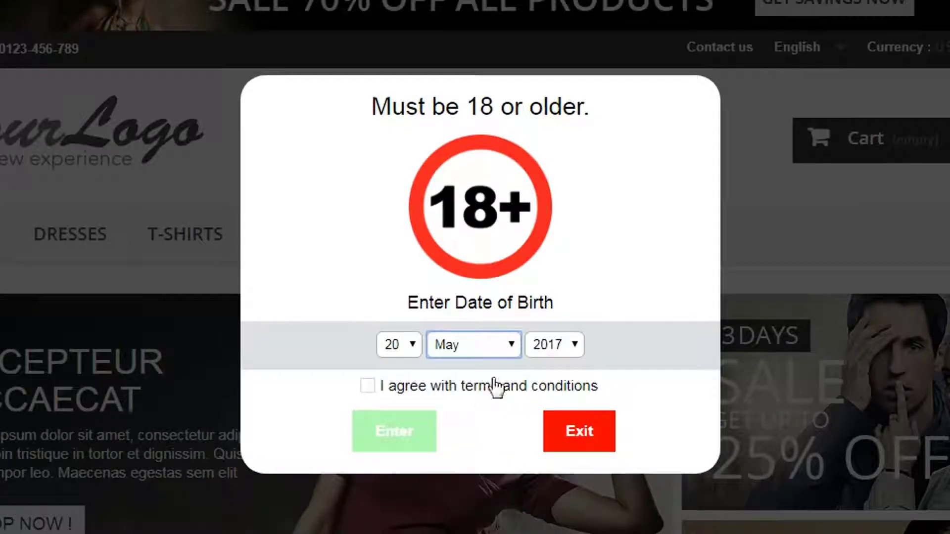
{"action": "left_click", "coordinate": [538, 346]}
{"action": "scroll", "coordinate": [550, 321], "scroll_direction": "down", "scroll_amount": 8}
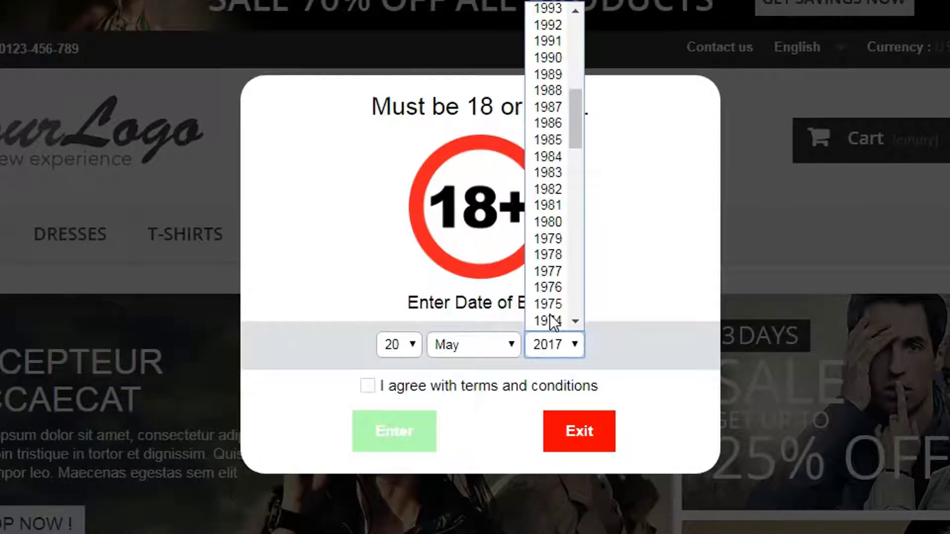
{"action": "left_click", "coordinate": [550, 321]}
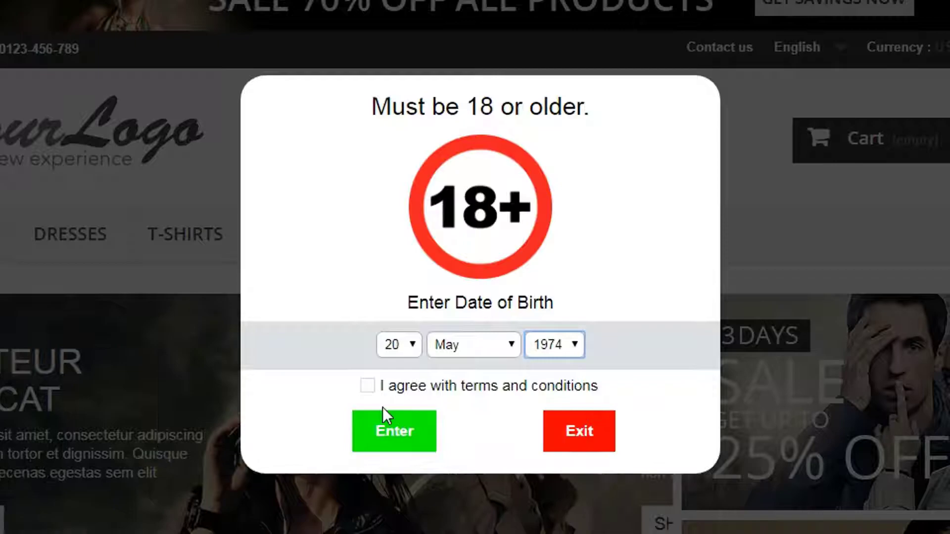
Step: Agree to the terms, enter the shop, and go back to the admin module settings
{"action": "left_click", "coordinate": [367, 386]}
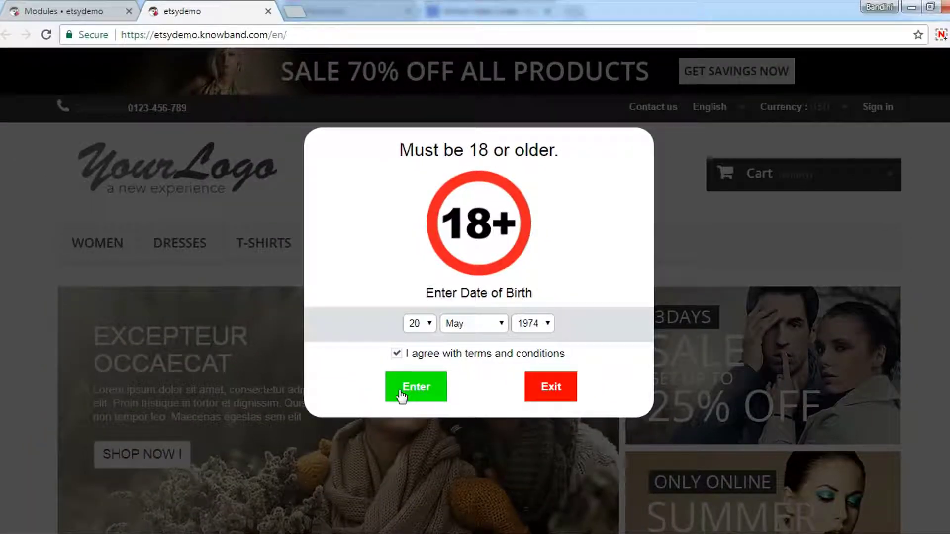
{"action": "left_click", "coordinate": [401, 391]}
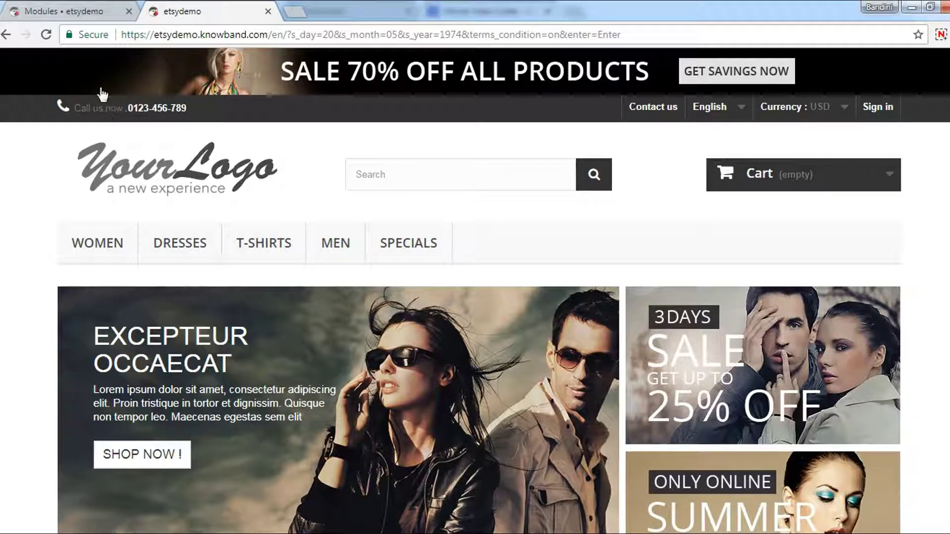
{"action": "left_click", "coordinate": [75, 10]}
Step: In Look and Feel, make the Enter button text brown #4c2b11 and keep Exit text white
{"action": "left_click", "coordinate": [226, 285]}
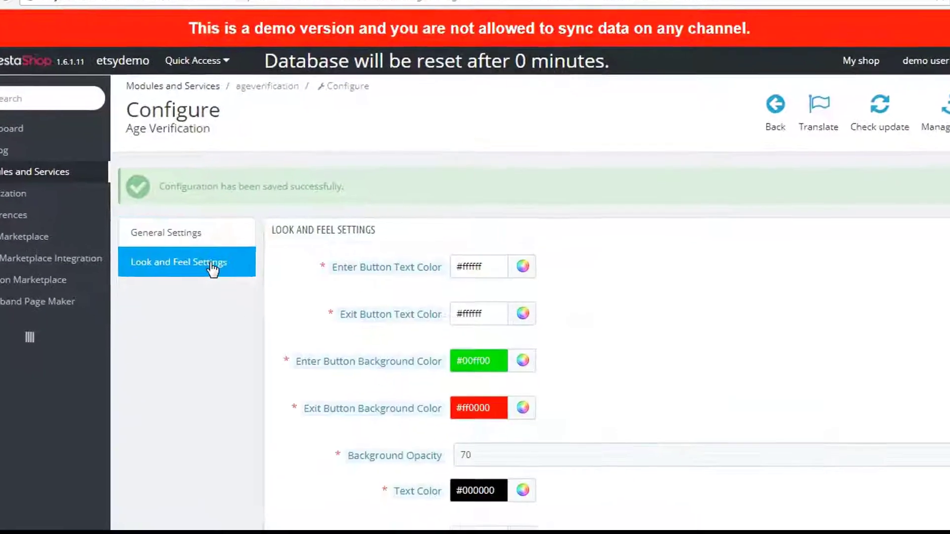
{"action": "left_click", "coordinate": [522, 266]}
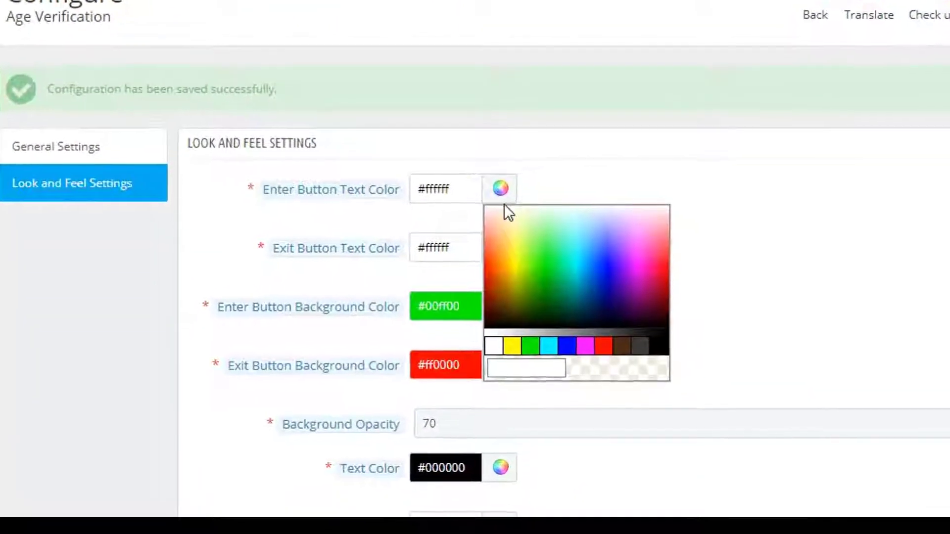
{"action": "left_click", "coordinate": [515, 242]}
{"action": "left_click", "coordinate": [622, 346]}
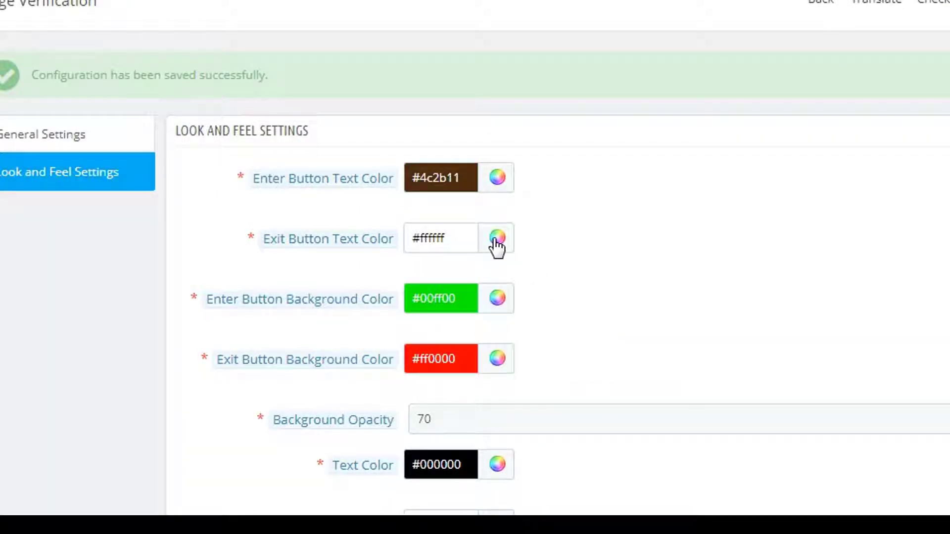
{"action": "left_click", "coordinate": [496, 239]}
{"action": "left_click", "coordinate": [572, 339]}
{"action": "left_click", "coordinate": [510, 400]}
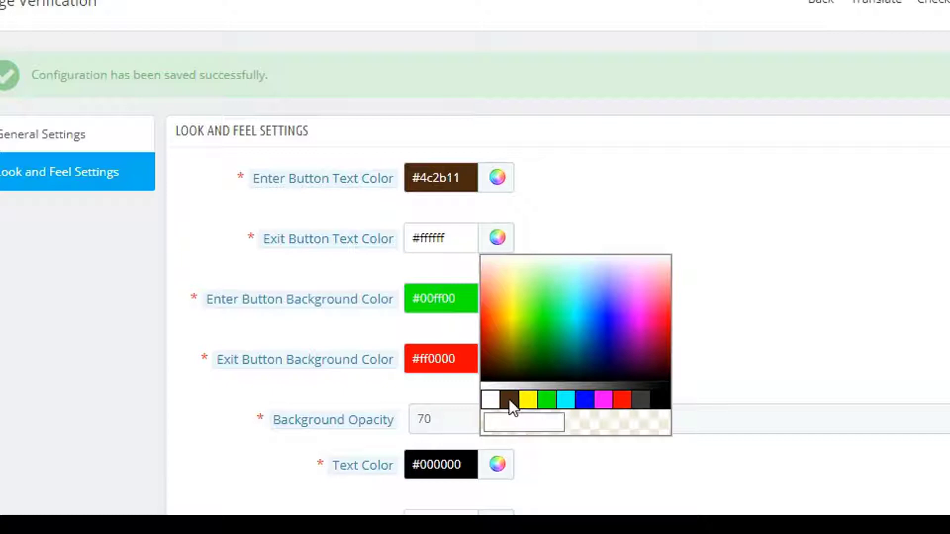
Step: Set the Enter button background to dark green #174c00 and the Exit background to teal #008b88
{"action": "left_click", "coordinate": [497, 300]}
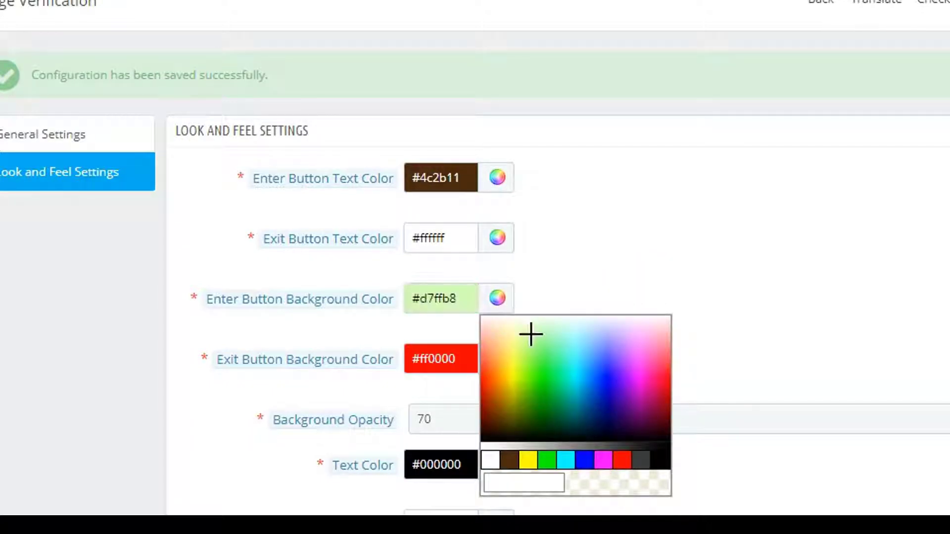
{"action": "mouse_move", "coordinate": [530, 334]}
{"action": "left_mouse_down"}
{"action": "mouse_move", "coordinate": [534, 423]}
{"action": "mouse_move", "coordinate": [613, 475]}
{"action": "mouse_move", "coordinate": [573, 483]}
{"action": "mouse_move", "coordinate": [573, 467]}
{"action": "left_mouse_up"}
{"action": "left_click", "coordinate": [495, 360]}
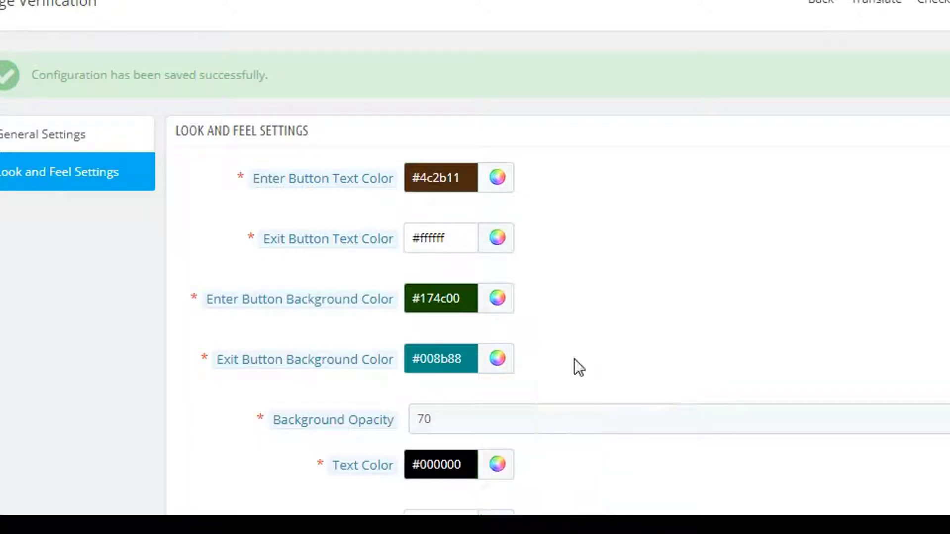
{"action": "scroll", "coordinate": [574, 358], "scroll_direction": "down", "scroll_amount": 5}
{"action": "scroll", "coordinate": [574, 359], "scroll_direction": "up", "scroll_amount": 1}
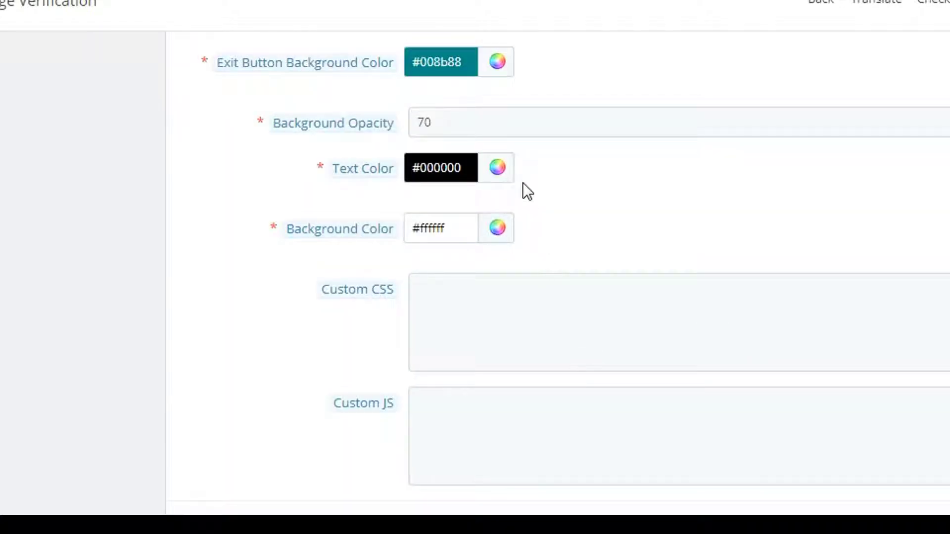
Step: Set background opacity to 75 and pop-up text to white #ffffff, then save
{"action": "left_click", "coordinate": [522, 130]}
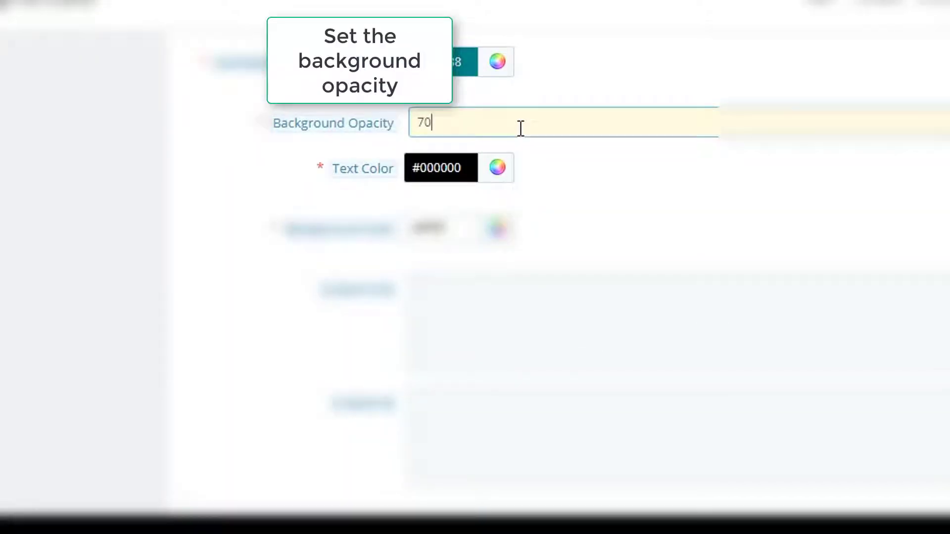
{"action": "key", "text": "BackSpace"}
{"action": "type", "text": "5"}
{"action": "left_click", "coordinate": [497, 169]}
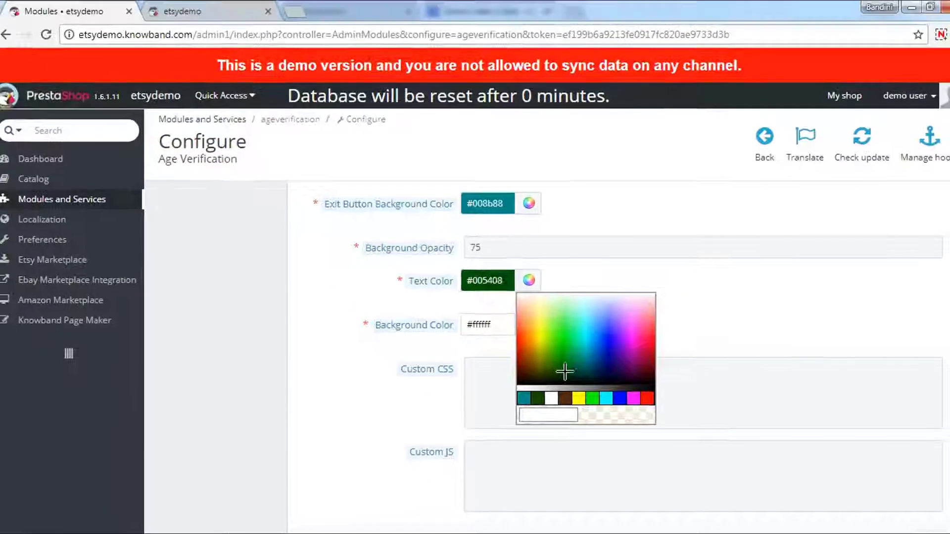
{"action": "left_click", "coordinate": [555, 399]}
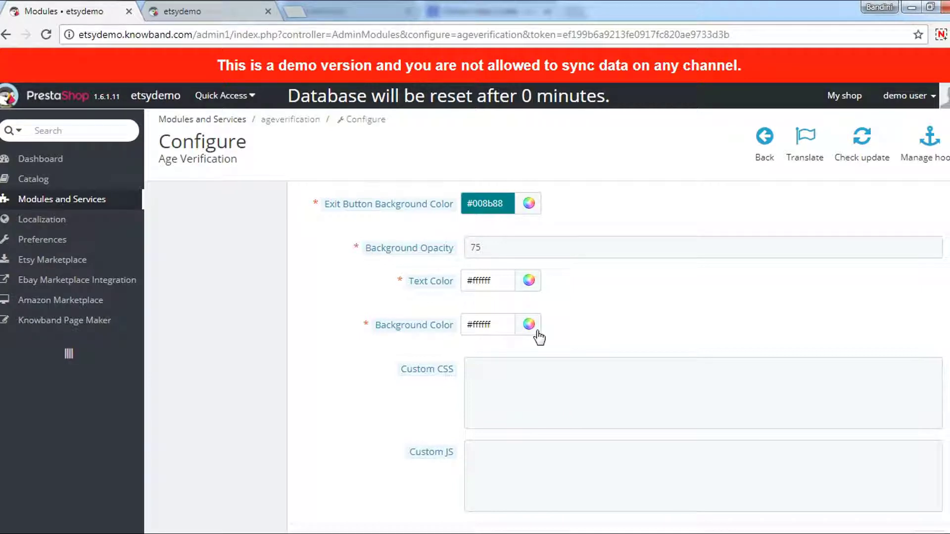
{"action": "scroll", "coordinate": [534, 327], "scroll_direction": "down", "scroll_amount": 2}
{"action": "left_click", "coordinate": [929, 468]}
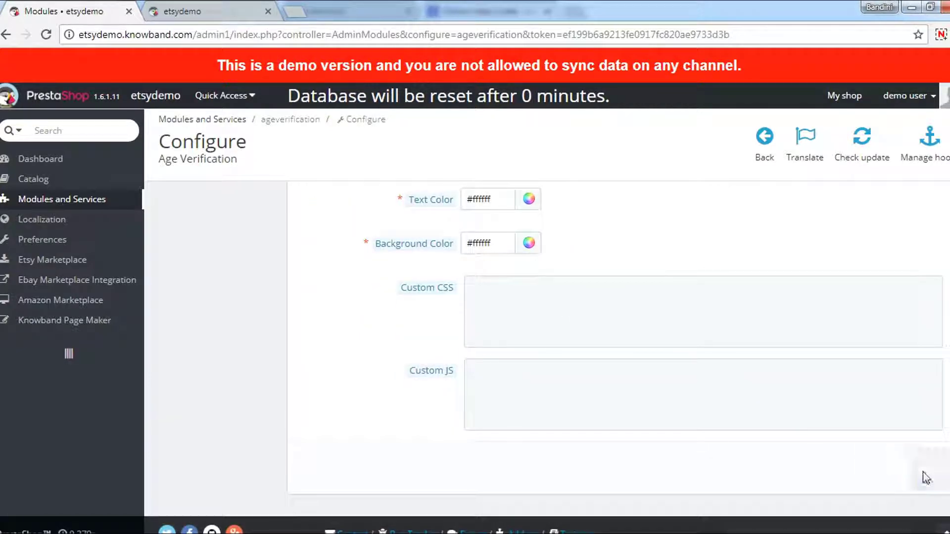